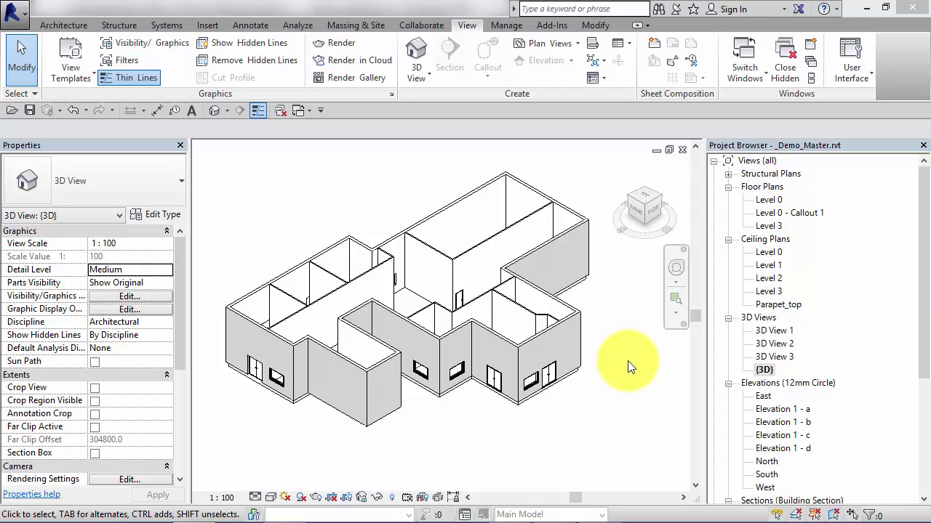
- Open the 3D View 1 perspective of the building's exterior walls from 3D Views
{"action": "double_click", "coordinate": [773, 330]}
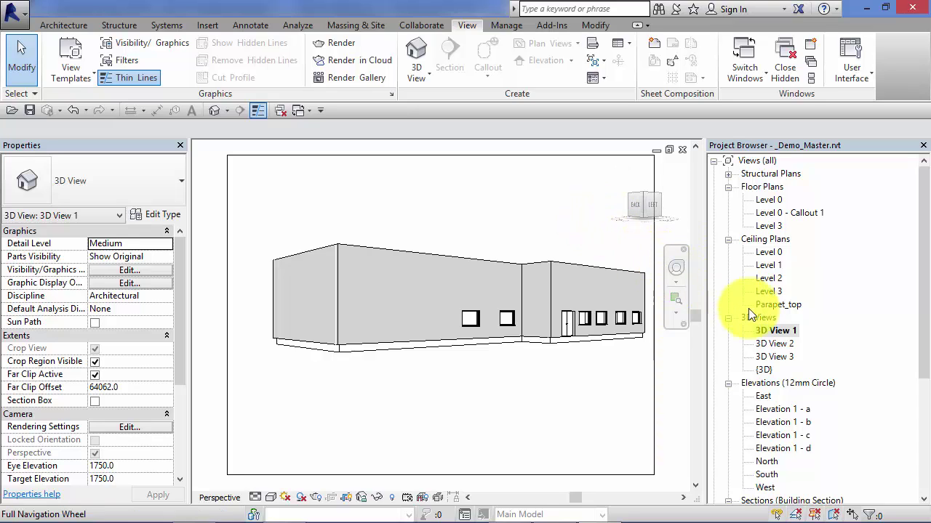
- View {3D}, 3D View 1, 3D View 2 and 3D View 3 in turn, ending on the desks interior
{"action": "double_click", "coordinate": [764, 370]}
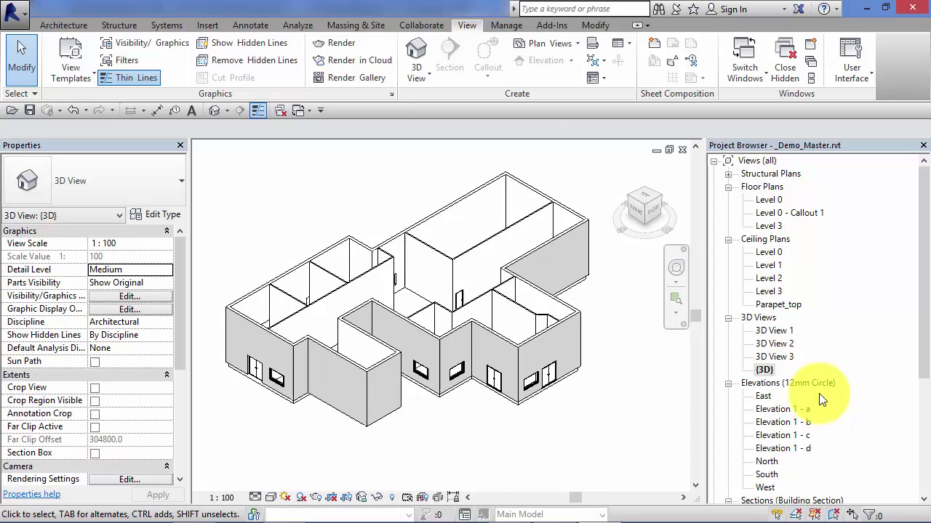
{"action": "double_click", "coordinate": [782, 332]}
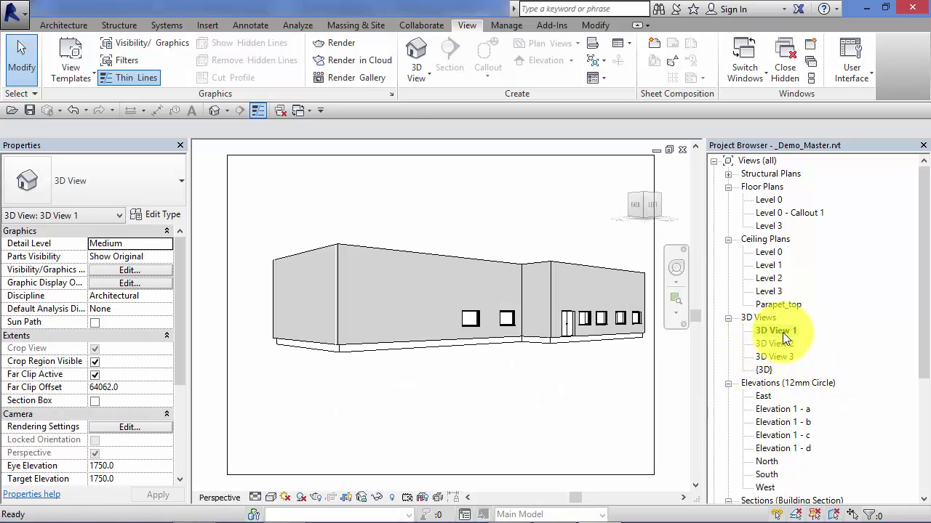
{"action": "double_click", "coordinate": [784, 344]}
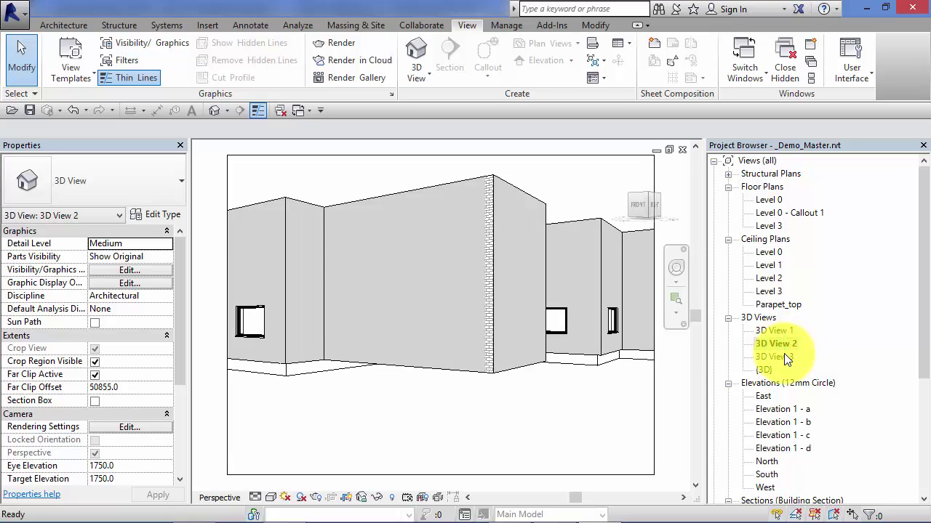
{"action": "double_click", "coordinate": [783, 358]}
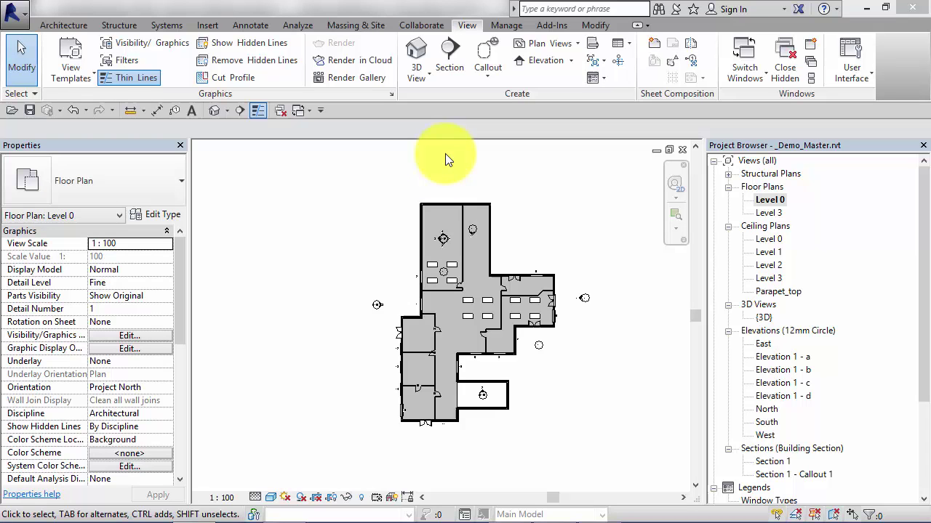
- Switch to the Level 0 floor plan and display the 3D View dropdown's view types
{"action": "double_click", "coordinate": [768, 200]}
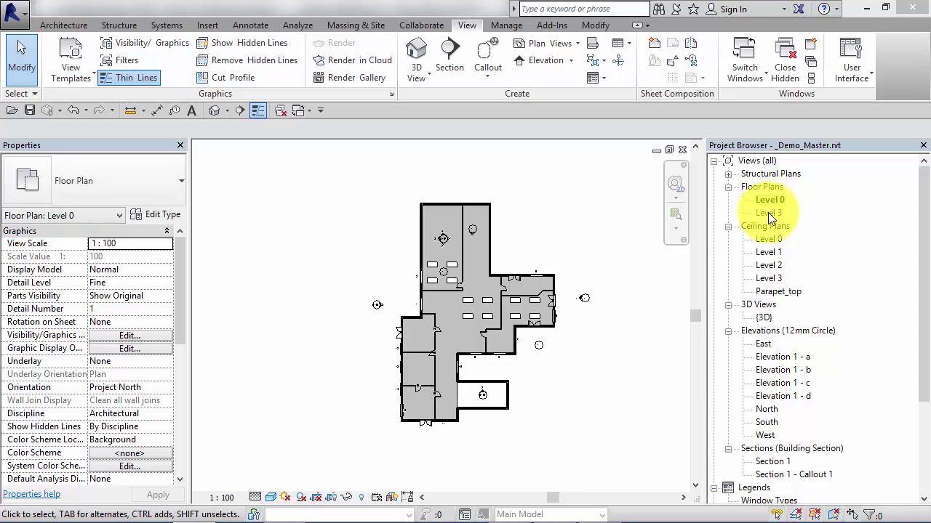
{"action": "left_click", "coordinate": [770, 202]}
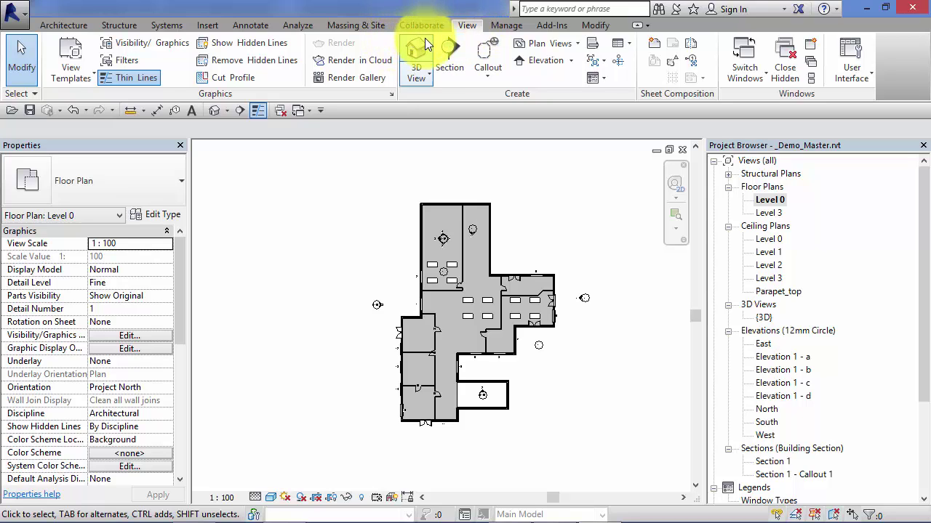
{"action": "left_click", "coordinate": [428, 75]}
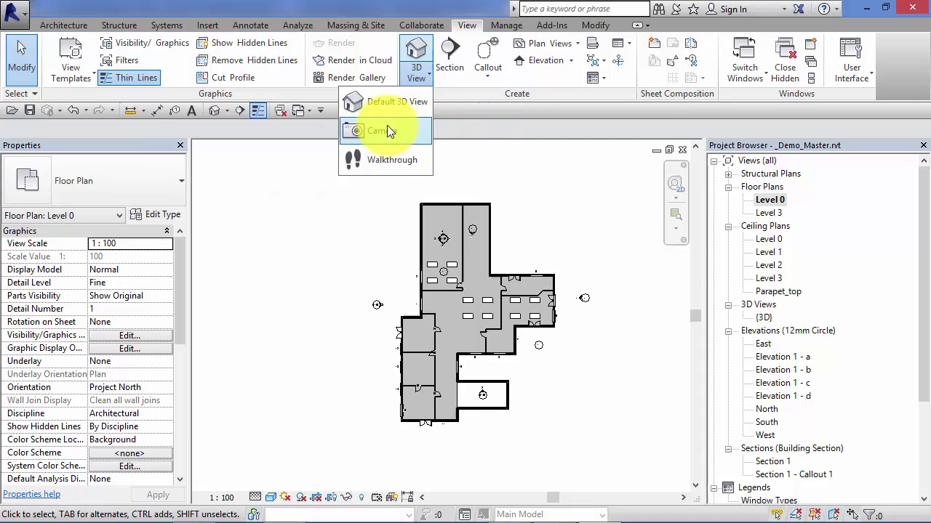
- Place a camera with its eye beyond the plan's upper-left, aimed at the lower-right annex
{"action": "left_click", "coordinate": [386, 130]}
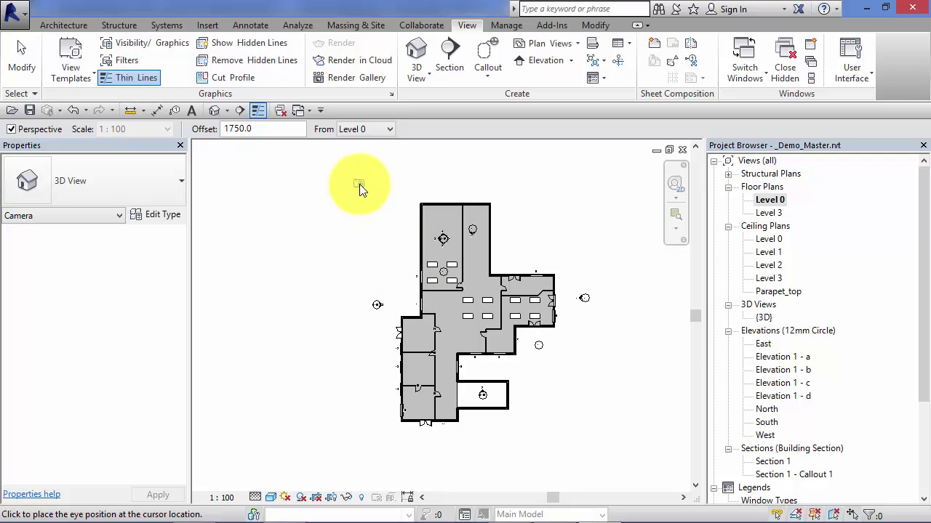
{"action": "left_click", "coordinate": [359, 184]}
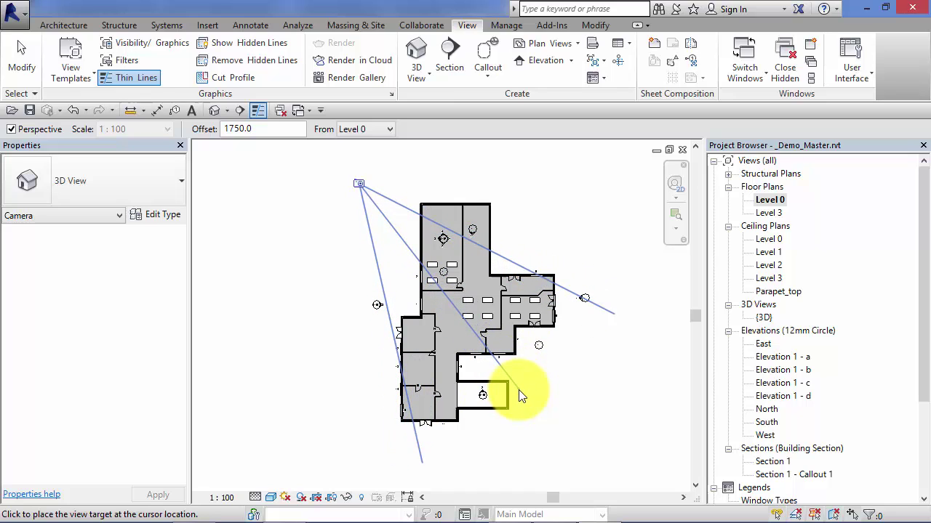
{"action": "left_click", "coordinate": [517, 262]}
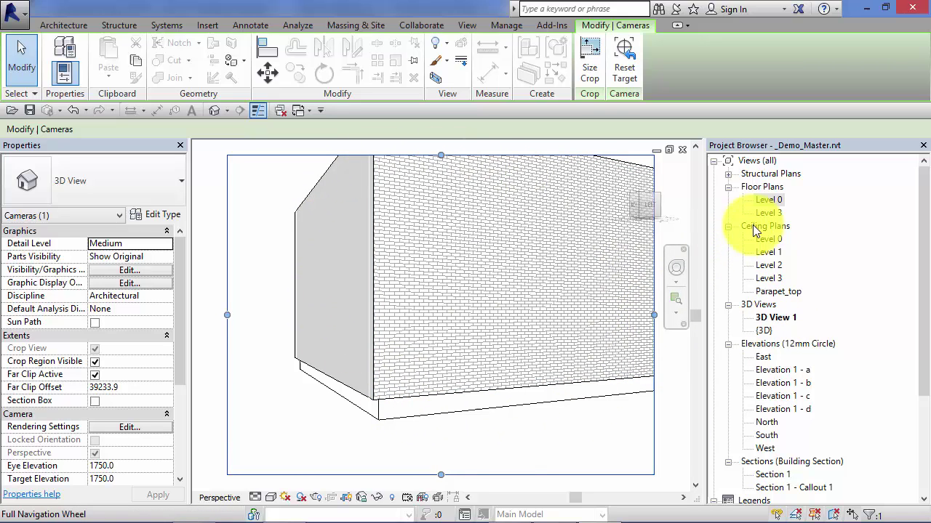
- On Level 0, place a camera inside the left room aimed toward the upper-right rooms
{"action": "left_click", "coordinate": [763, 200]}
{"action": "double_click", "coordinate": [763, 200]}
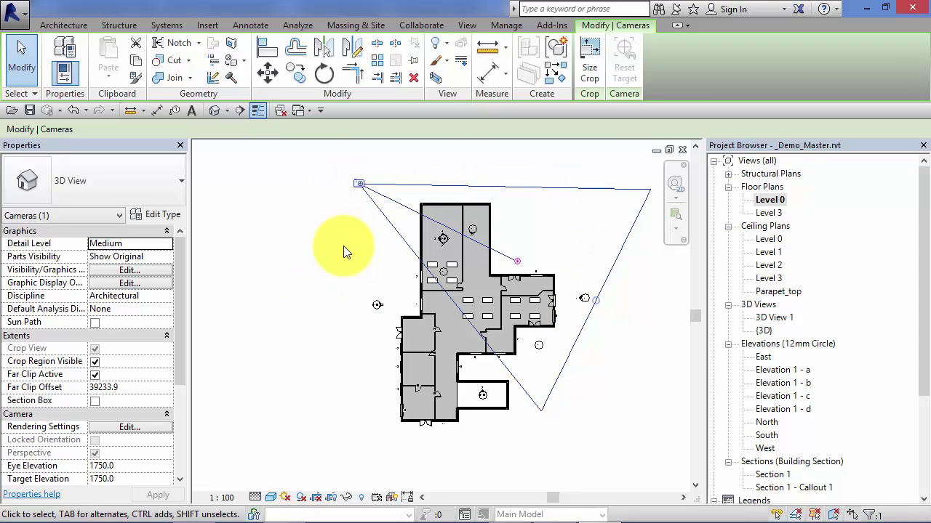
{"action": "left_click", "coordinate": [466, 26]}
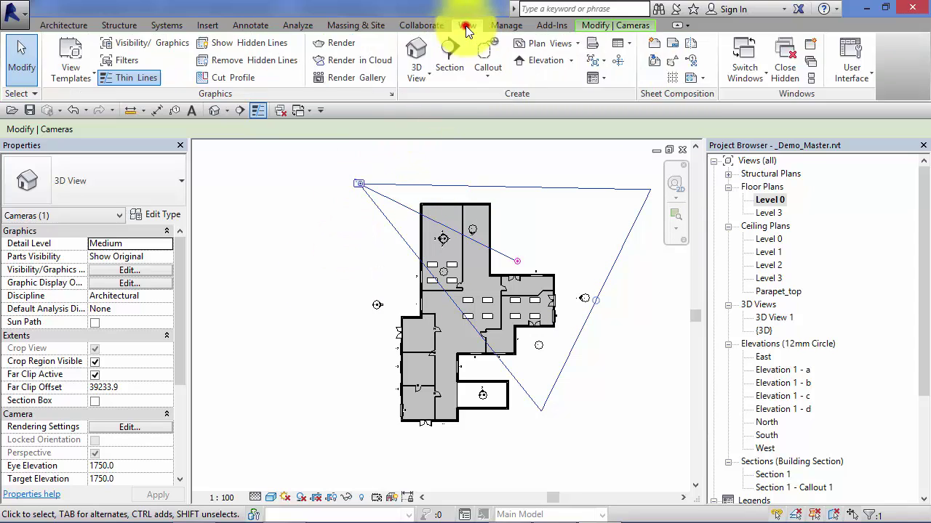
{"action": "left_click", "coordinate": [430, 78]}
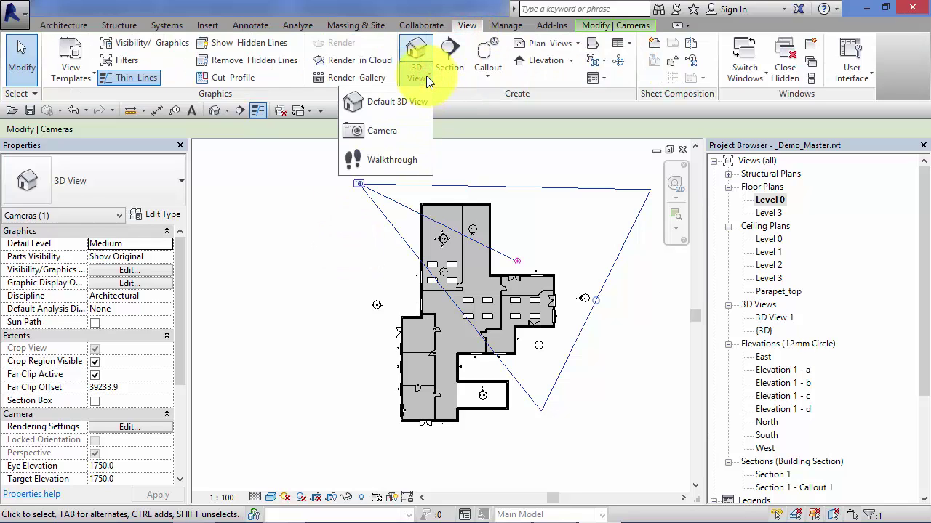
{"action": "left_click", "coordinate": [389, 130]}
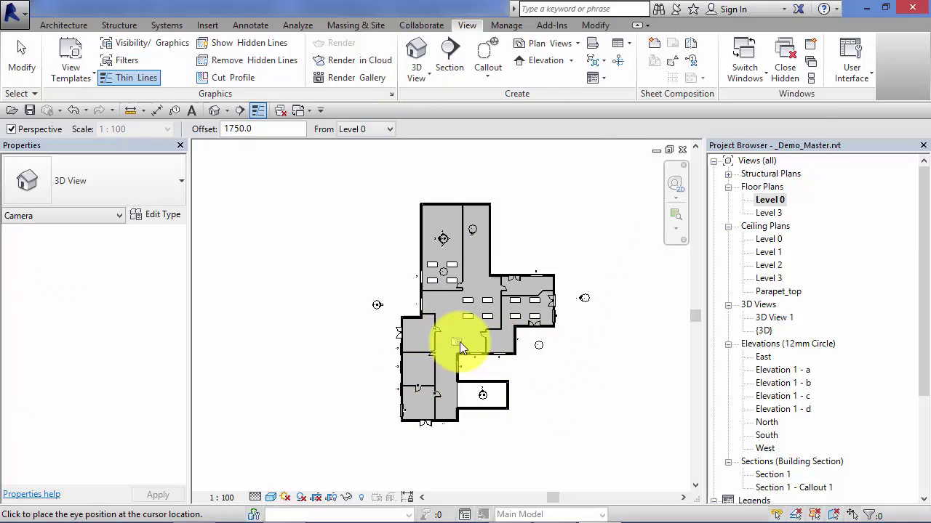
{"action": "left_click", "coordinate": [447, 342]}
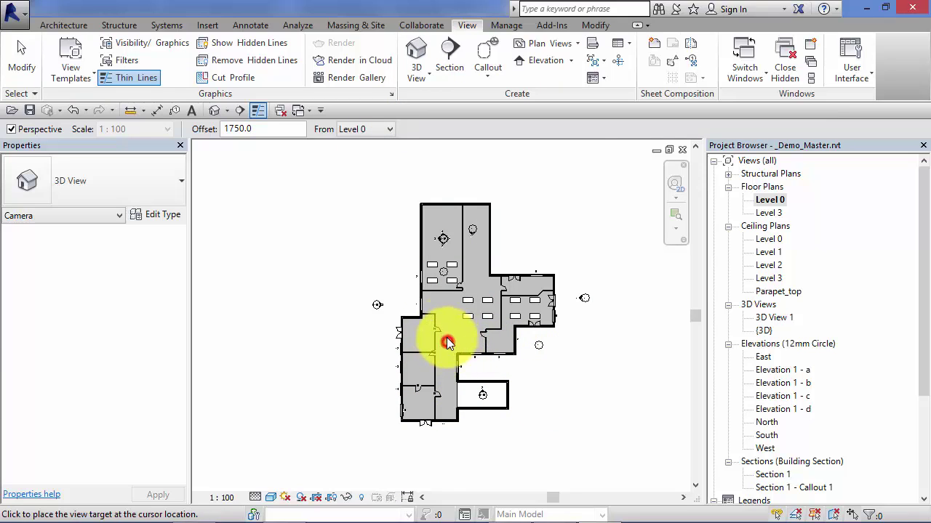
{"action": "left_click", "coordinate": [507, 267]}
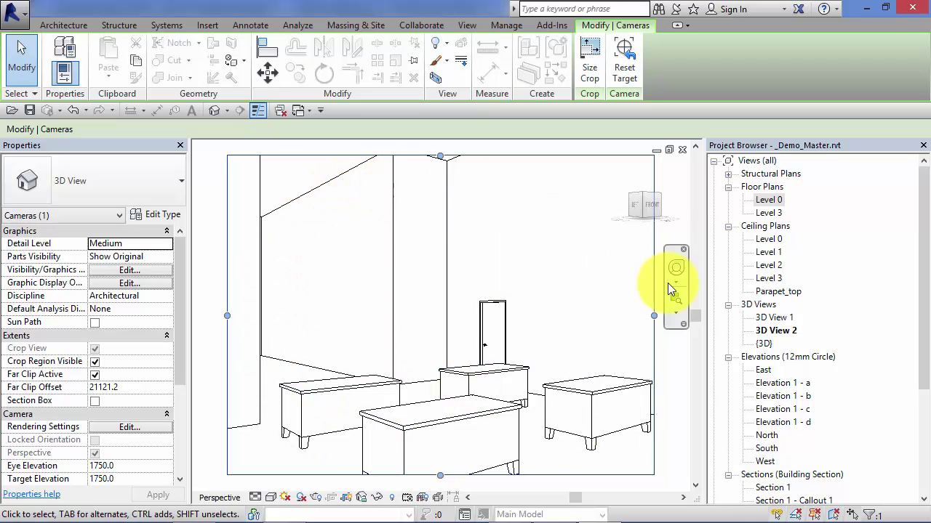
- On Level 0, place a third camera with its eye below the plan, aimed up into the building
{"action": "left_click", "coordinate": [778, 334]}
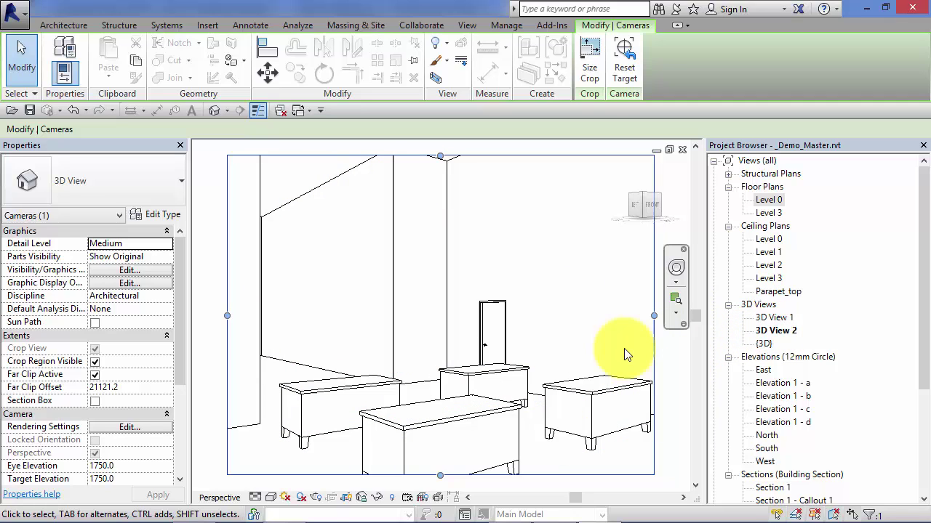
{"action": "left_click", "coordinate": [769, 201]}
{"action": "double_click", "coordinate": [769, 200]}
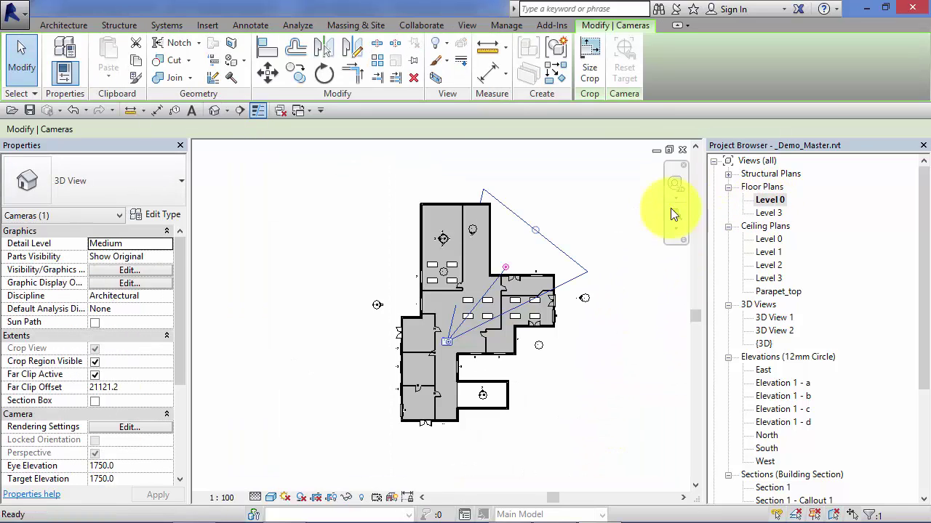
{"action": "left_click", "coordinate": [468, 26]}
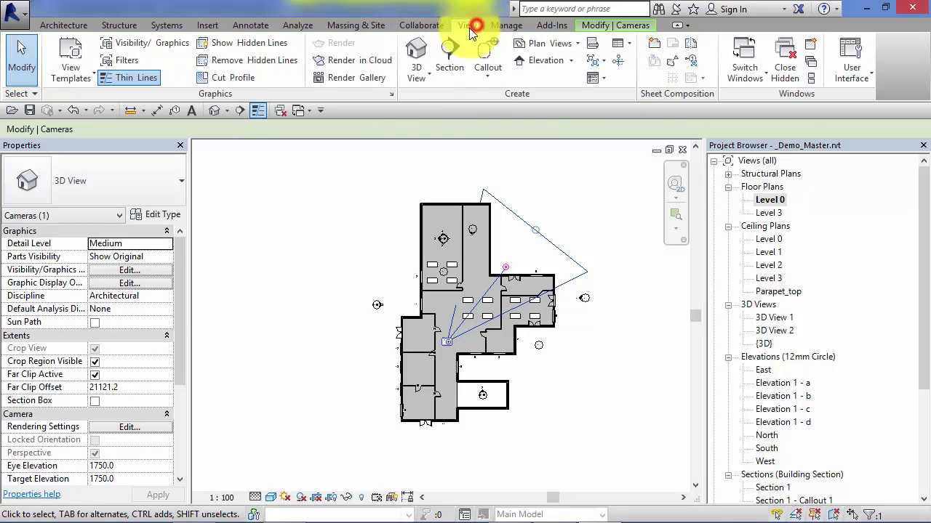
{"action": "left_click", "coordinate": [426, 72]}
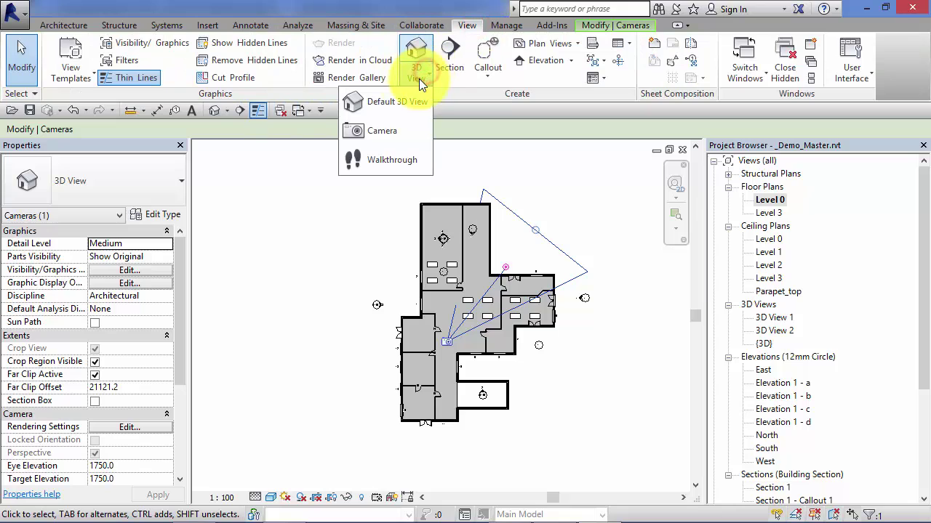
{"action": "left_click", "coordinate": [373, 130]}
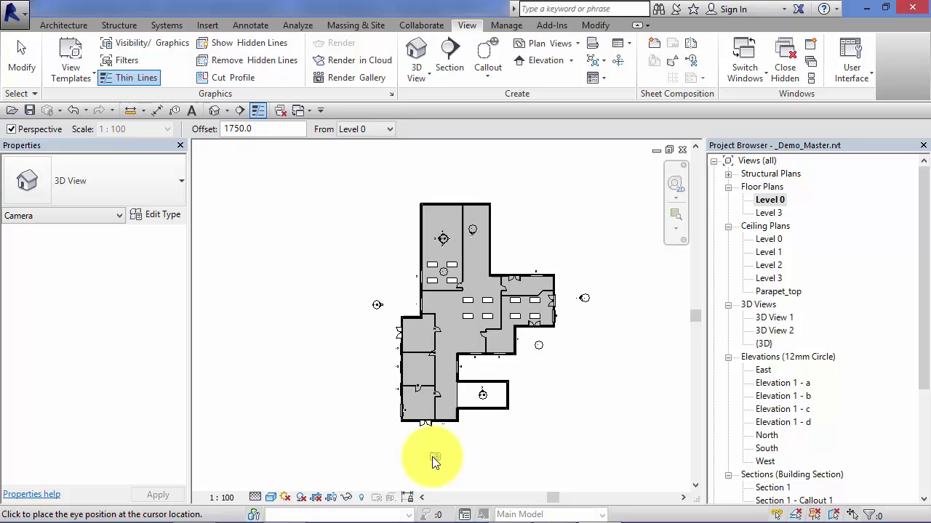
{"action": "left_click", "coordinate": [433, 475]}
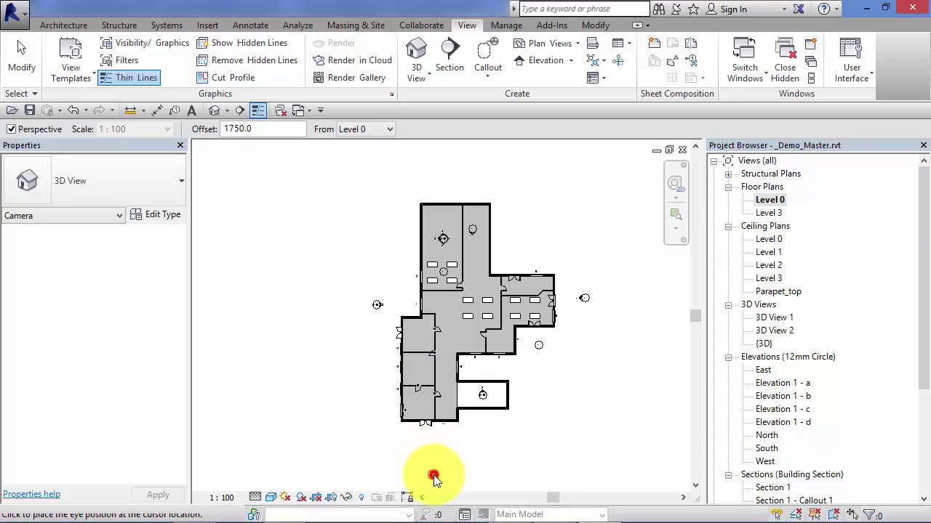
{"action": "left_click", "coordinate": [415, 363]}
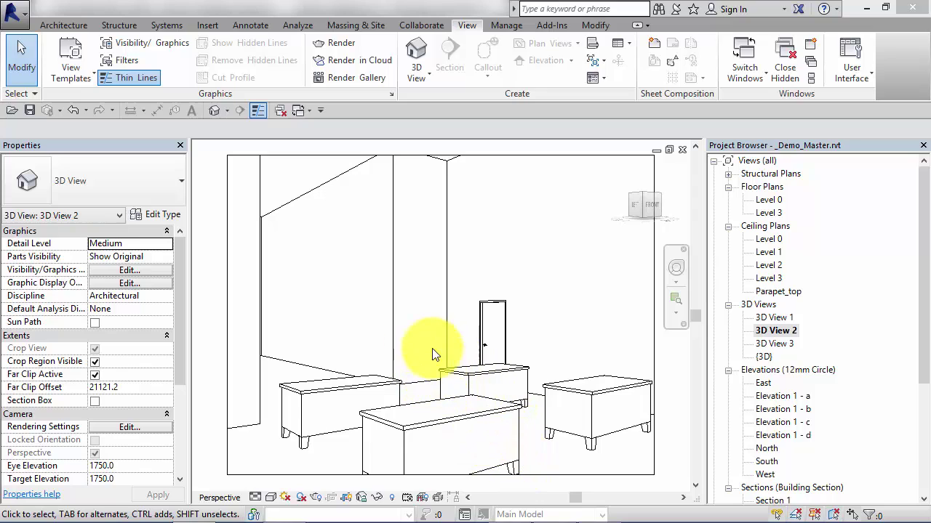
- Select 3D View 2's camera and set its Target Elevation to 1250 in Properties
{"action": "left_click", "coordinate": [653, 232]}
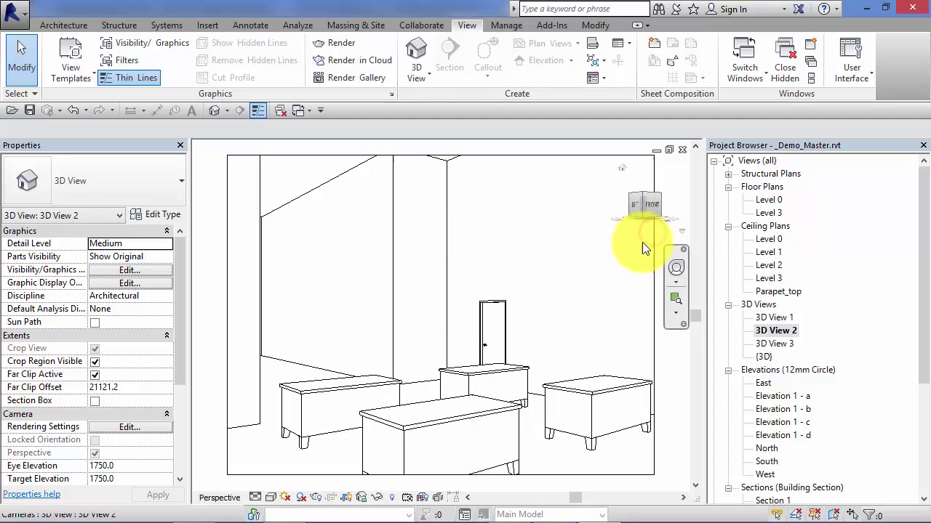
{"action": "left_click", "coordinate": [653, 237]}
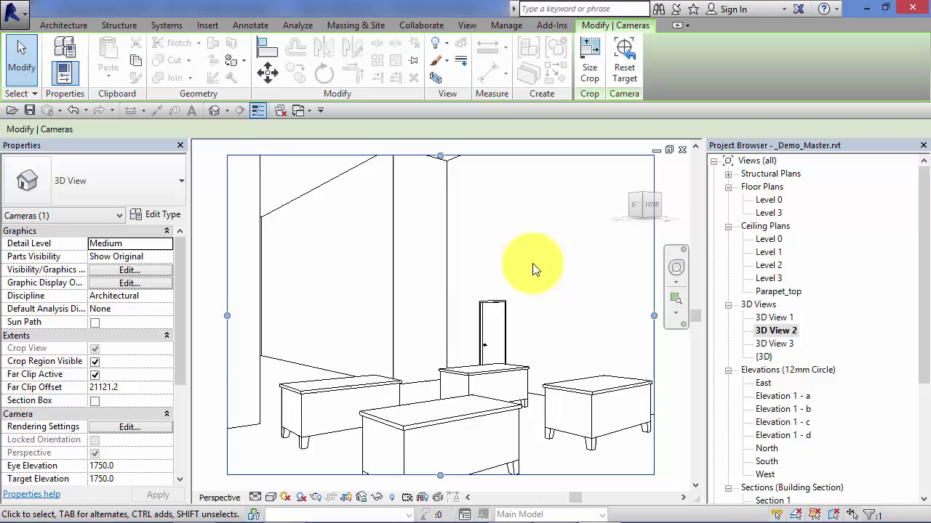
{"action": "left_click_drag", "start_coordinate": [182, 340], "coordinate": [180, 380]}
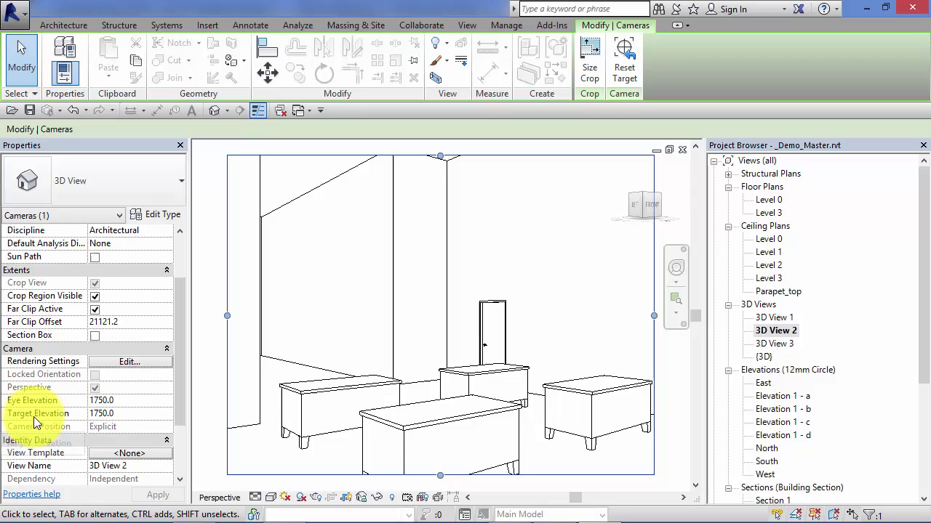
{"action": "left_click", "coordinate": [97, 415]}
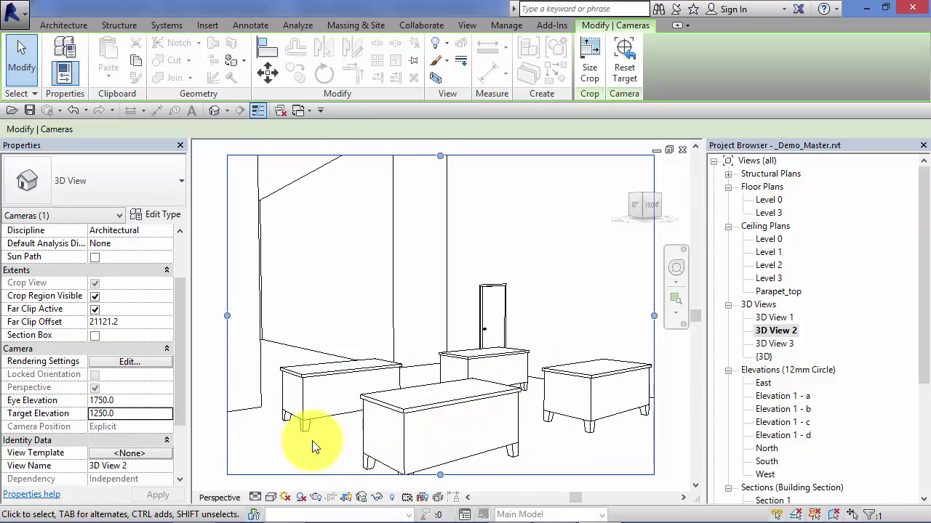
- Change 3D View 2's camera Target Elevation to 1000, then 800, and Eye Elevation to 900
{"action": "left_click", "coordinate": [97, 413]}
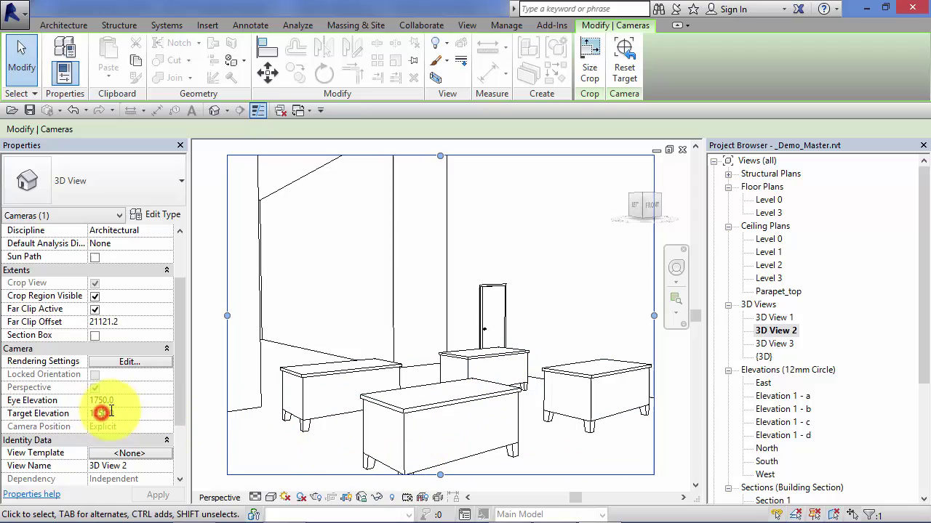
{"action": "key", "text": "BackSpace"}
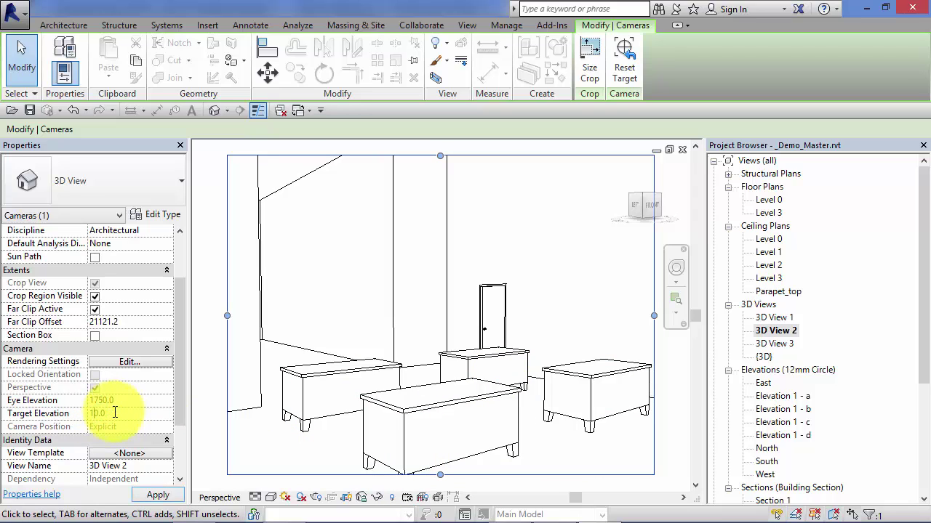
{"action": "key", "text": "Return"}
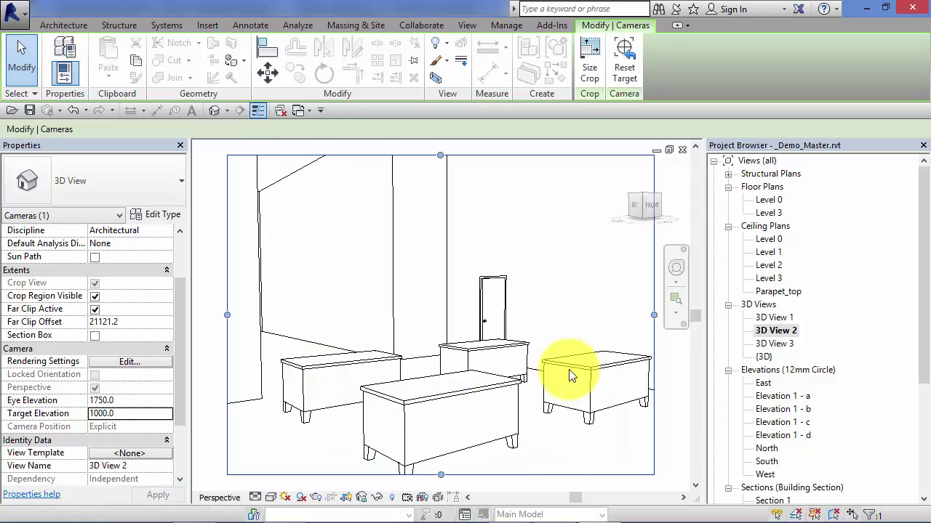
{"action": "left_click", "coordinate": [119, 413]}
{"action": "type", "text": "800"}
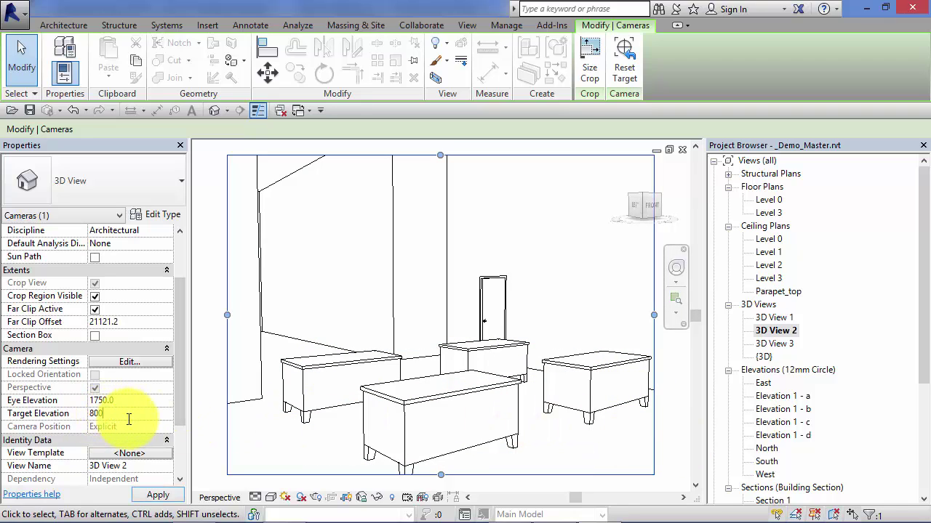
{"action": "key", "text": "Return"}
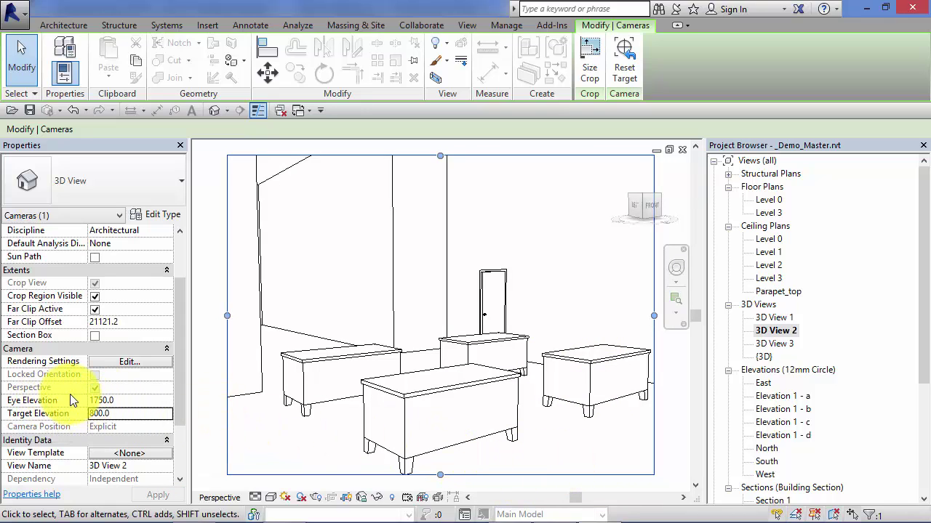
{"action": "left_click", "coordinate": [124, 406]}
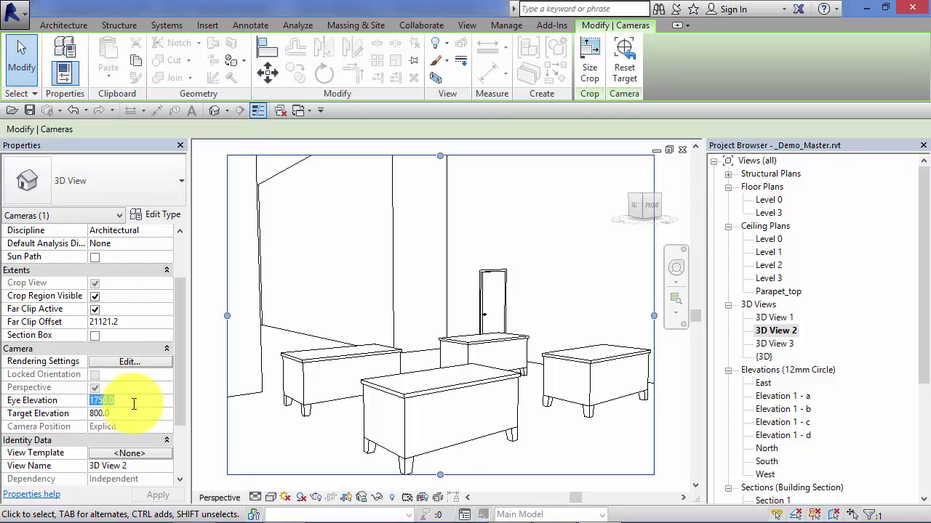
{"action": "type", "text": "900"}
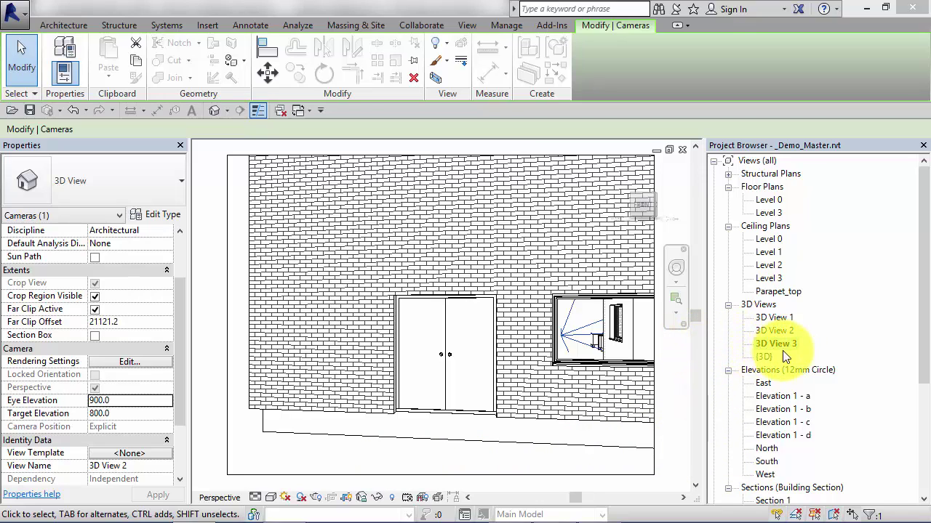
- Check the cameras on Level 0, then reopen 3D View 3 and select its camera by the crop border
{"action": "double_click", "coordinate": [768, 200]}
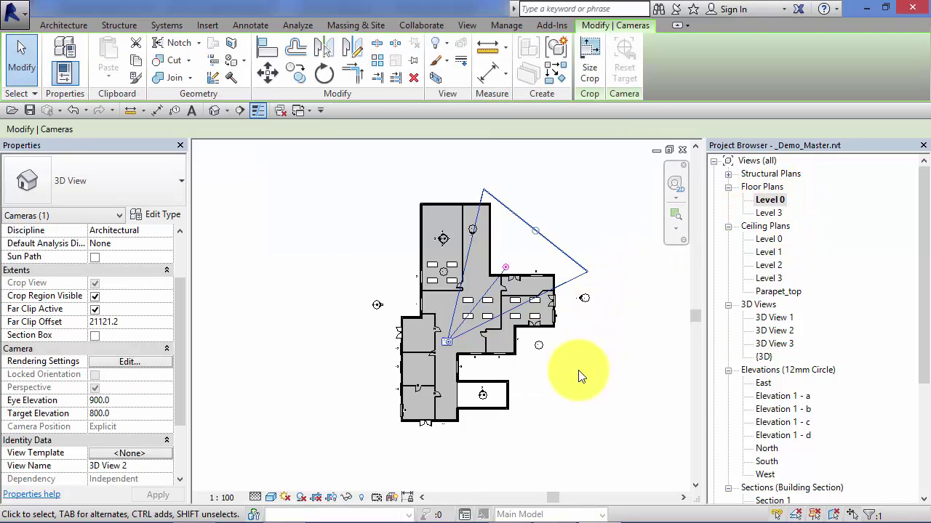
{"action": "left_click", "coordinate": [570, 373]}
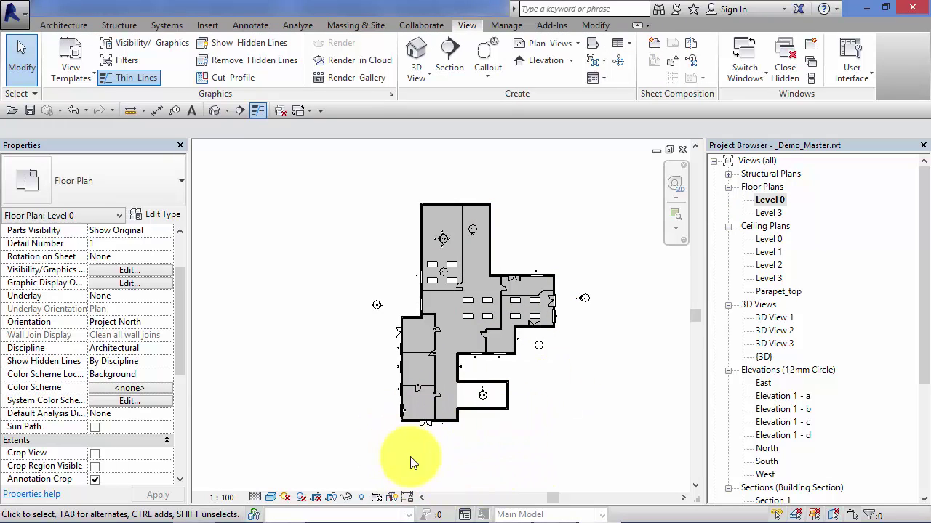
{"action": "double_click", "coordinate": [776, 343]}
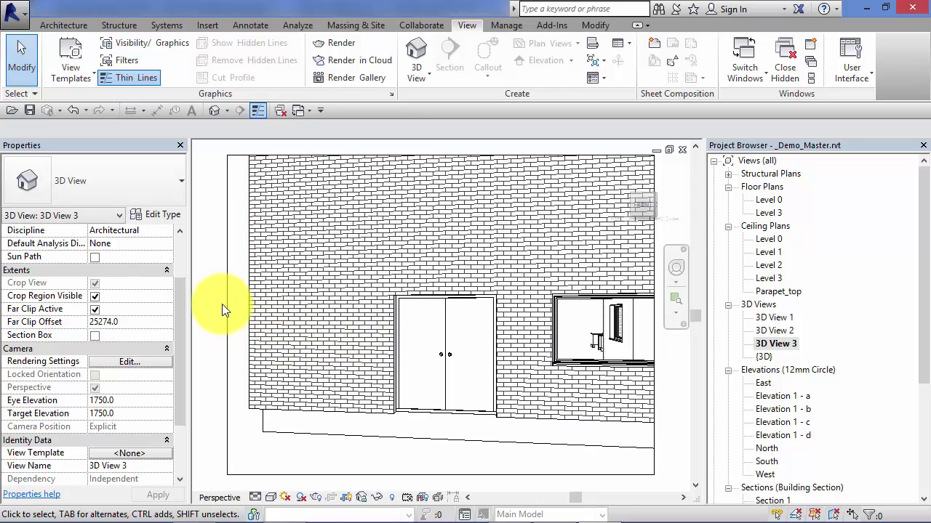
{"action": "left_click", "coordinate": [227, 209]}
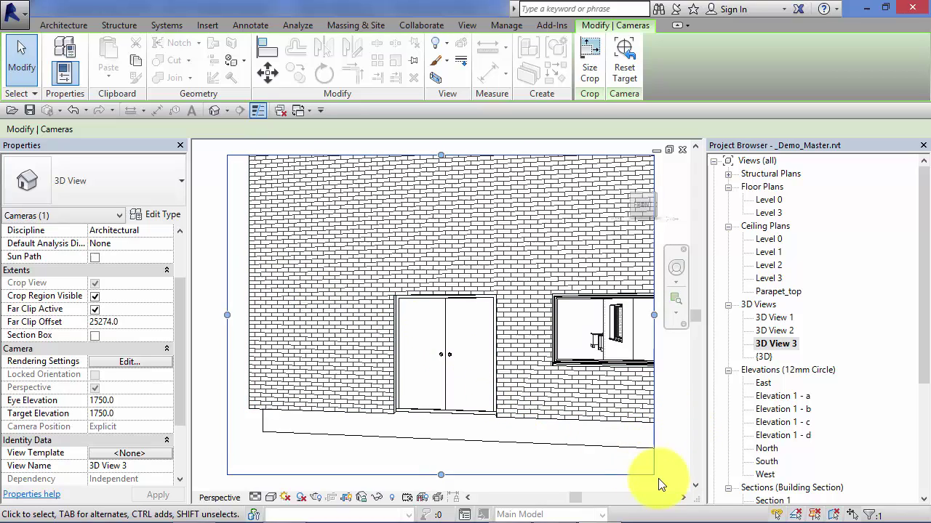
- On Level 0, shift 3D View 3's eye grip left and drag its target past the upper-right rooms
{"action": "double_click", "coordinate": [770, 200]}
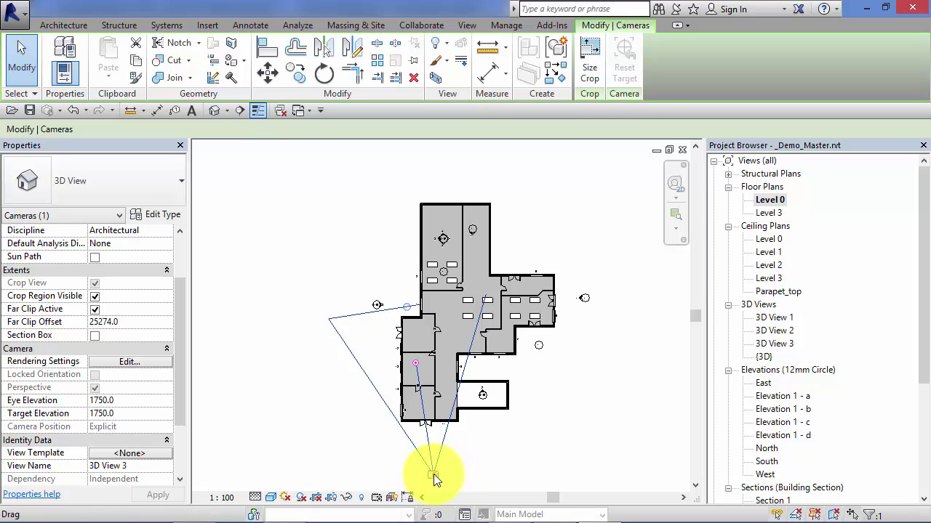
{"action": "left_click_drag", "start_coordinate": [432, 474], "coordinate": [392, 474]}
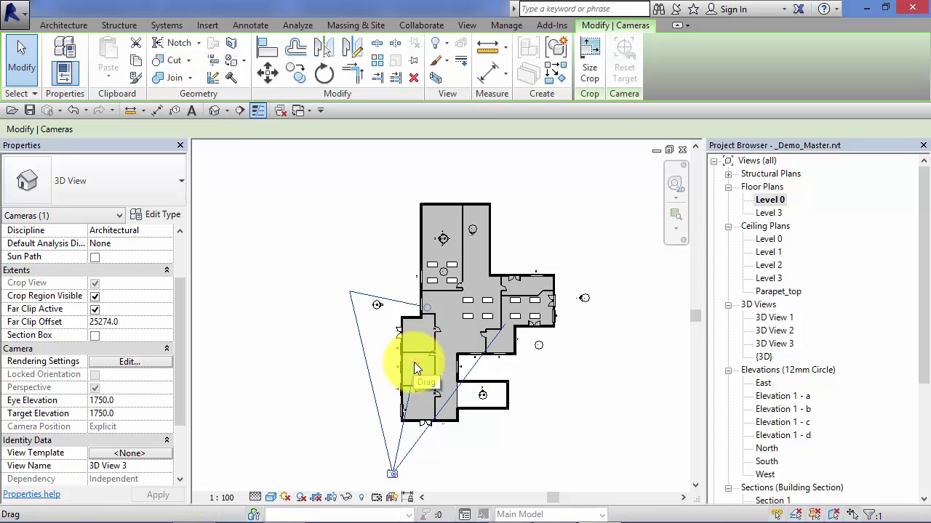
{"action": "left_click_drag", "start_coordinate": [415, 362], "coordinate": [571, 229]}
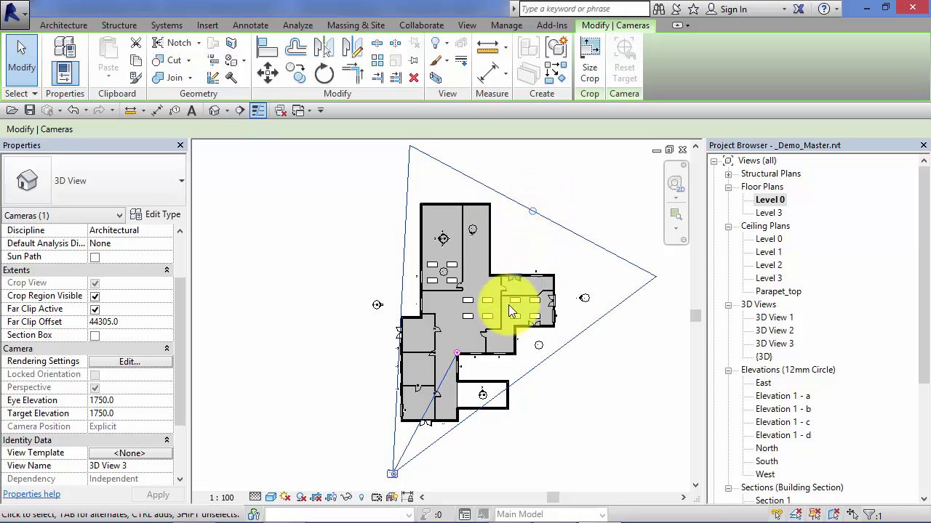
- Open 3D View 3 from the Project Browser to view the repositioned camera's perspective
{"action": "double_click", "coordinate": [776, 344]}
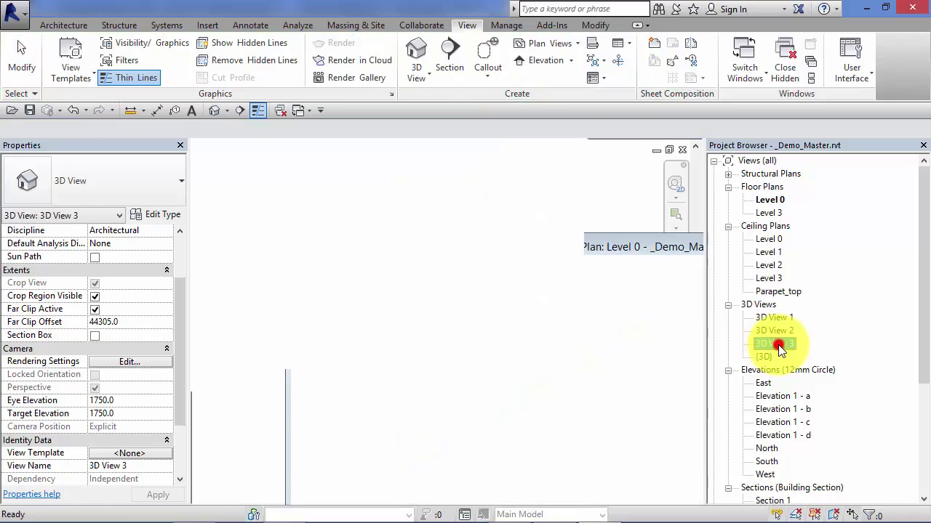